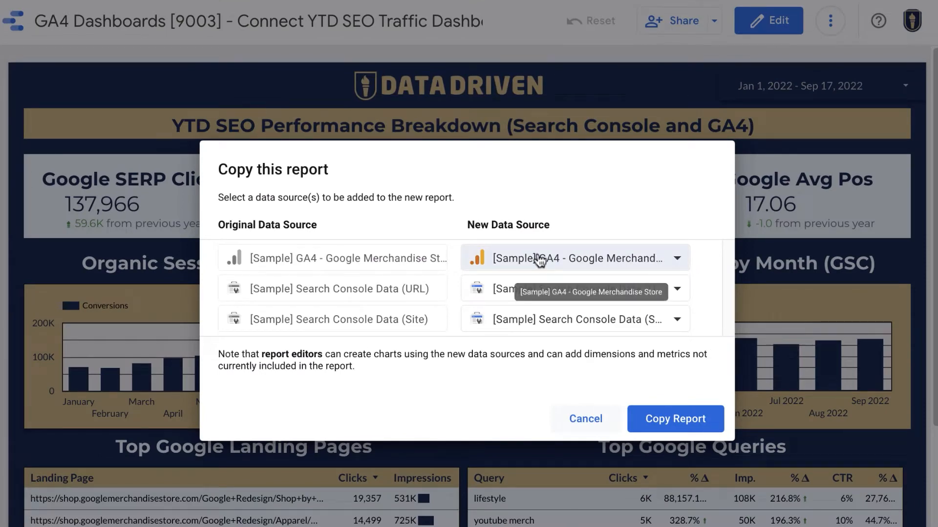
# Start creating a new data source to replace the GA4 Google Merchandise Store sample, using the Google Analytics connector.
pyautogui.click(552, 262)
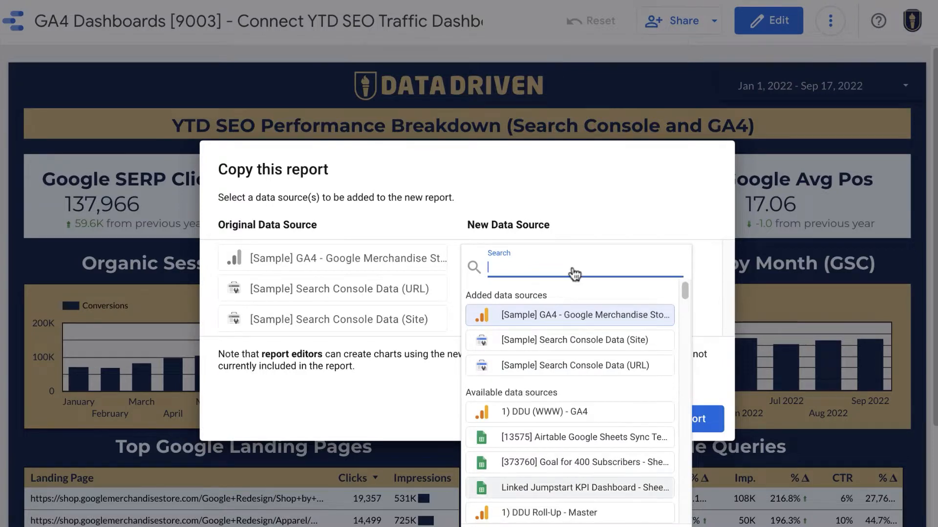
pyautogui.click(533, 526)
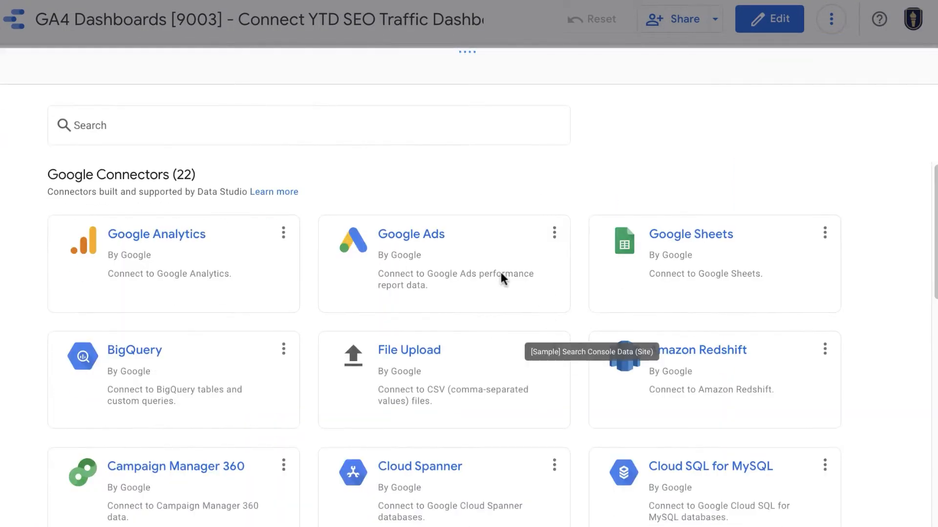
pyautogui.scroll(-3, 295, 283)
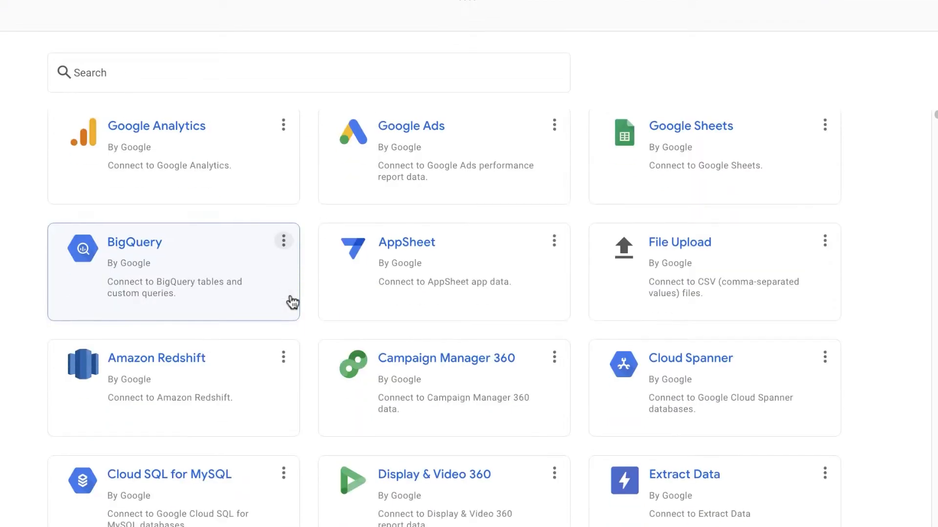
pyautogui.scroll(-2, 291, 299)
pyautogui.scroll(-3, 234, 397)
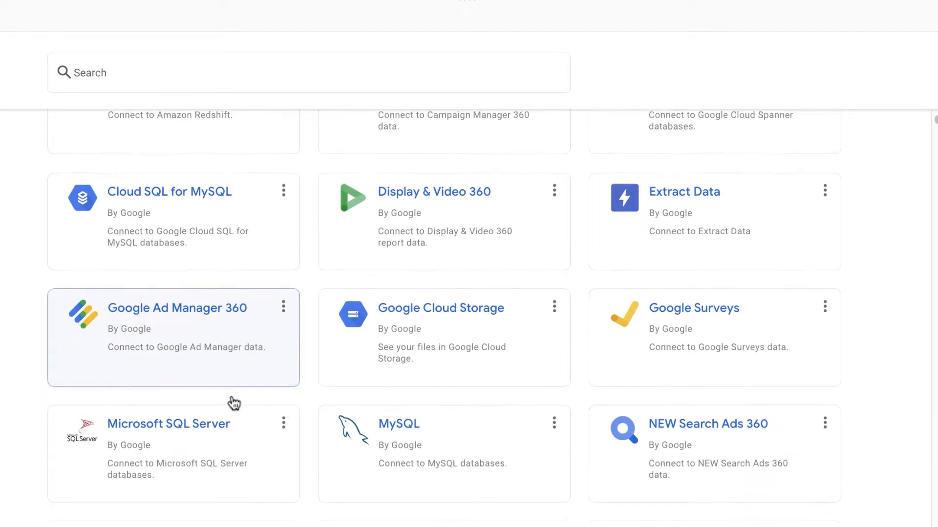
pyautogui.scroll(5, 237, 400)
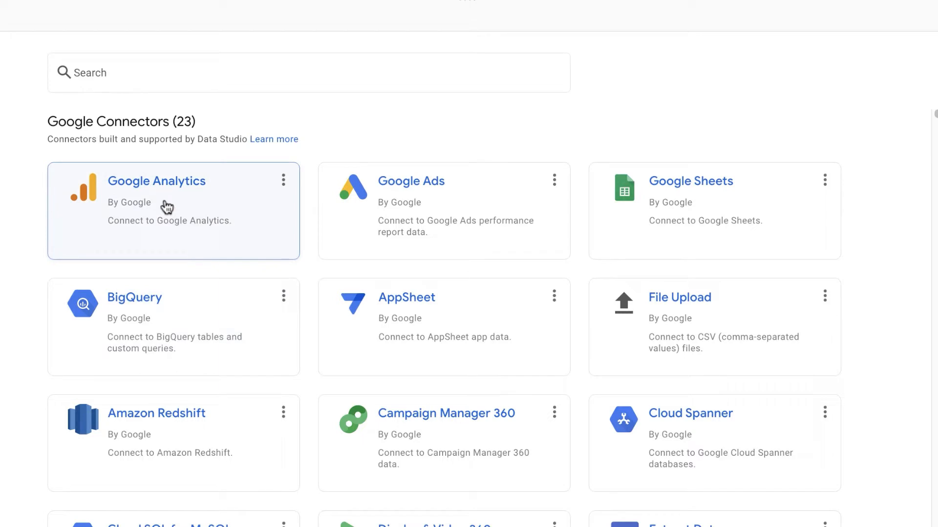
pyautogui.click(167, 207)
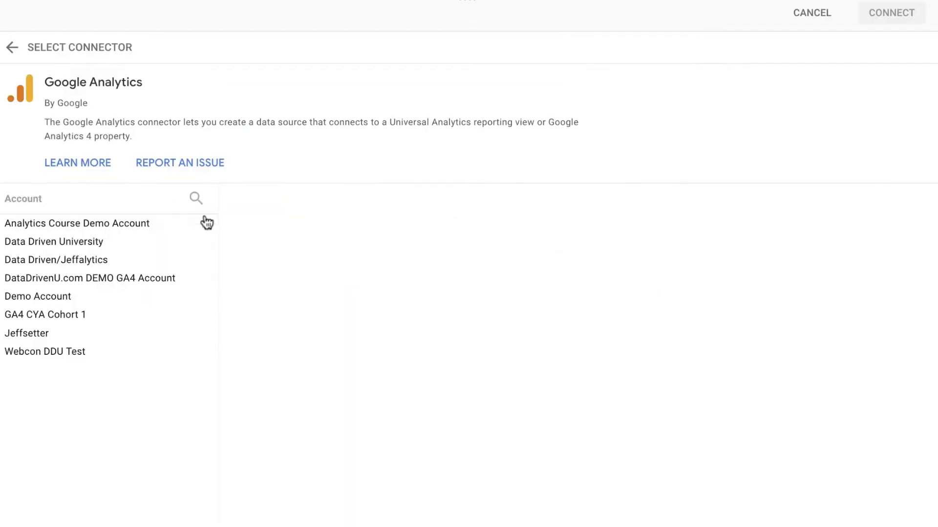
# Connect the DDU GA4 Demo property from the DataDrivenU.com DEMO GA4 Account.
pyautogui.click(77, 279)
pyautogui.click(273, 229)
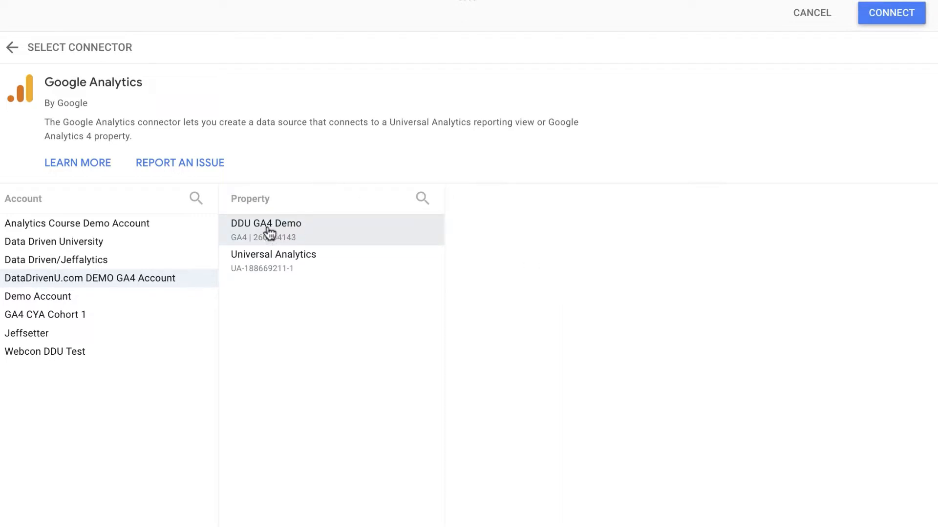
pyautogui.click(874, 14)
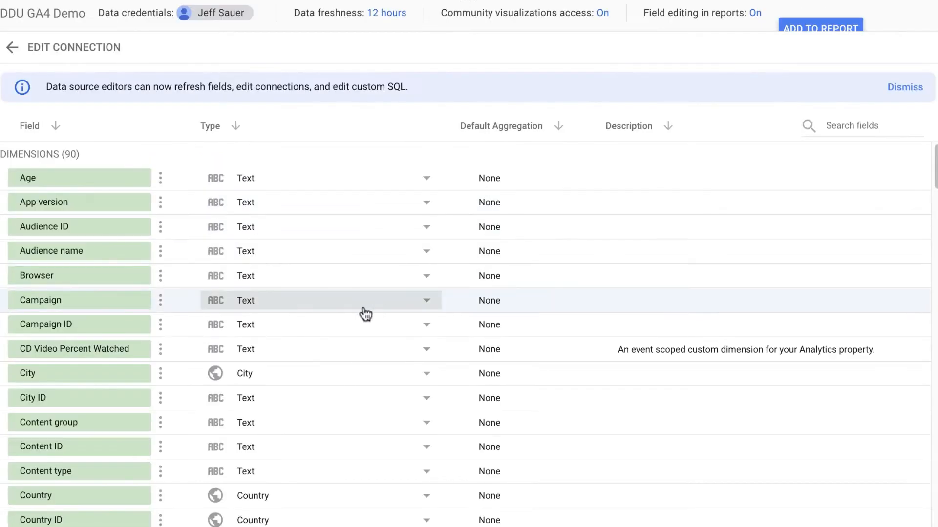
# Review the dimensions and metrics of the DDU GA4 Demo source and add it to the report.
pyautogui.scroll(-15, 350, 313)
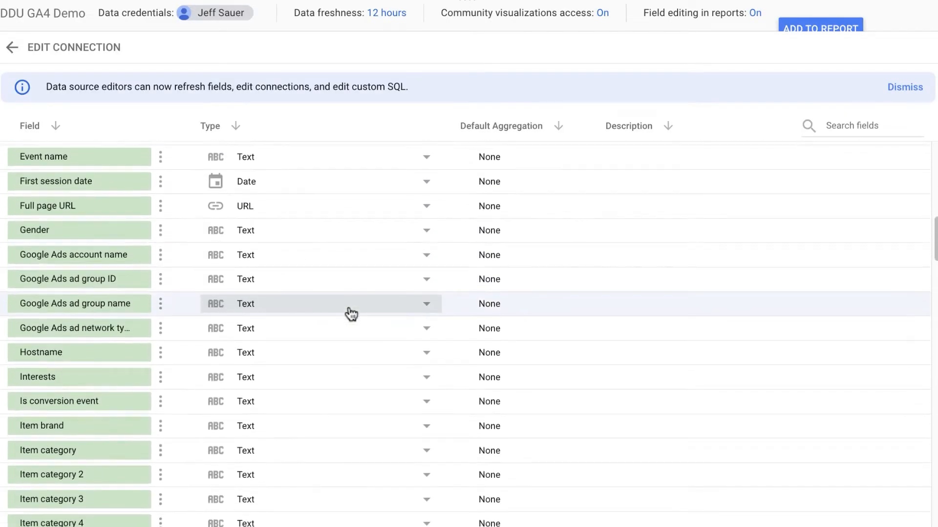
pyautogui.scroll(-20, 351, 312)
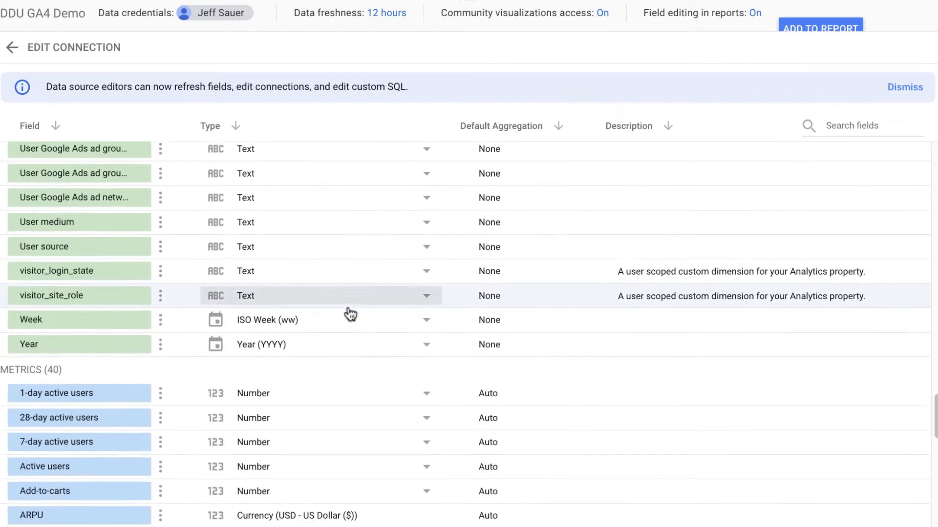
pyautogui.scroll(-12, 347, 308)
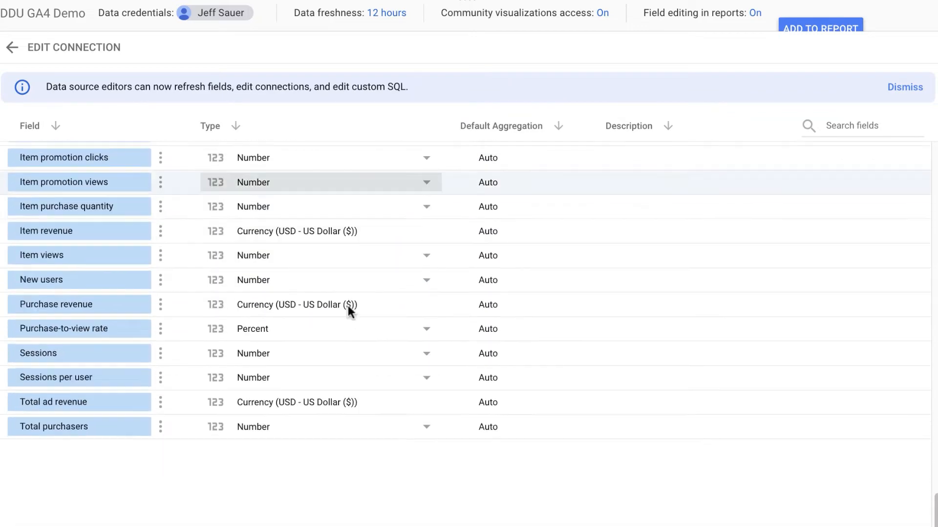
pyautogui.click(819, 29)
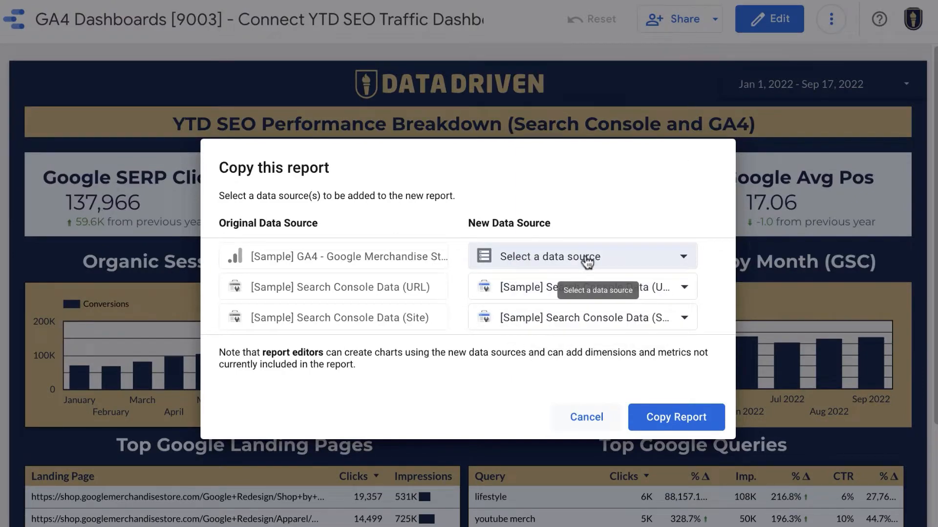
# Choose 1) DDU (WWW) - GA4 as the replacement for the GA4 sample data source.
pyautogui.click(560, 262)
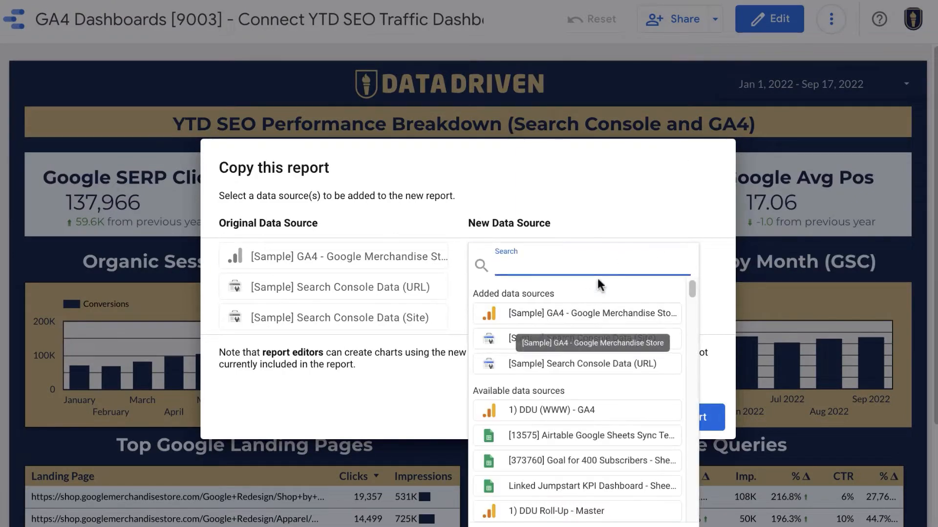
pyautogui.click(557, 409)
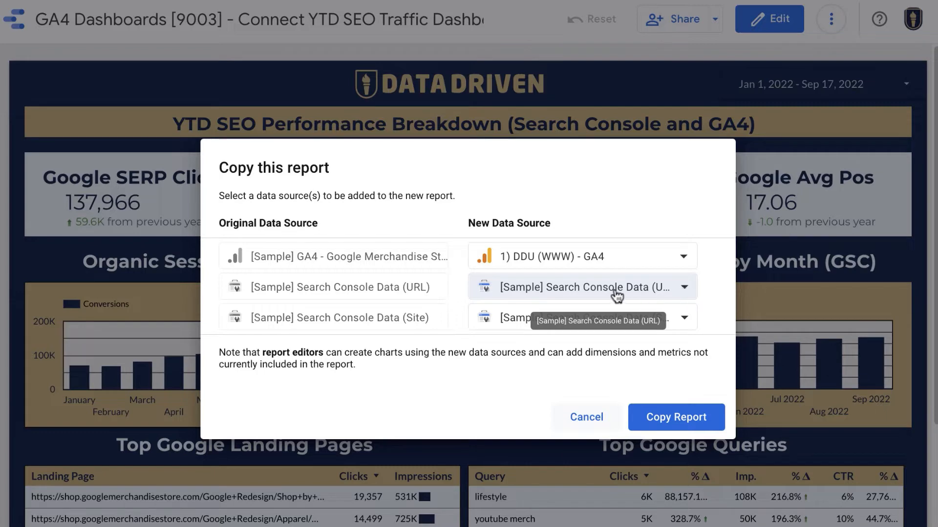
# Start creating a new data source to replace the Search Console Data (URL) sample, using the Search Console connector.
pyautogui.click(685, 290)
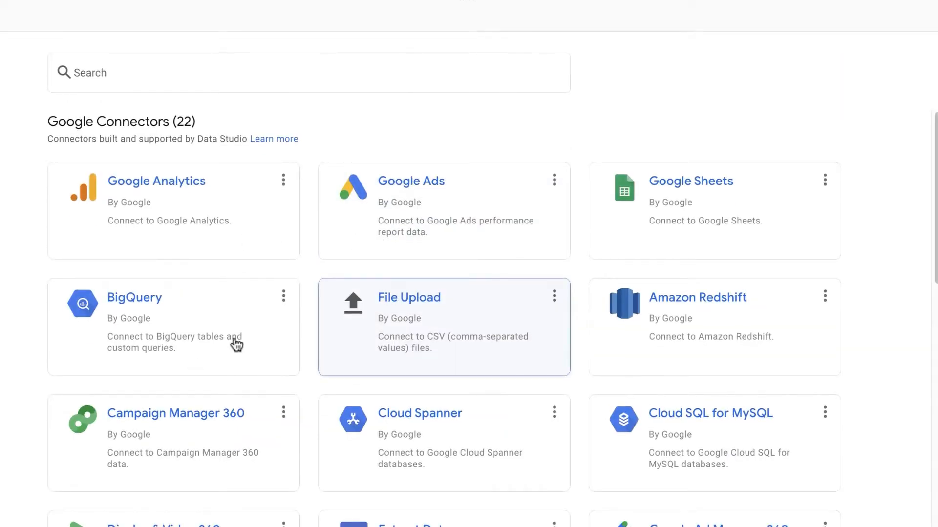
pyautogui.scroll(-5, 234, 343)
pyautogui.scroll(5, 247, 318)
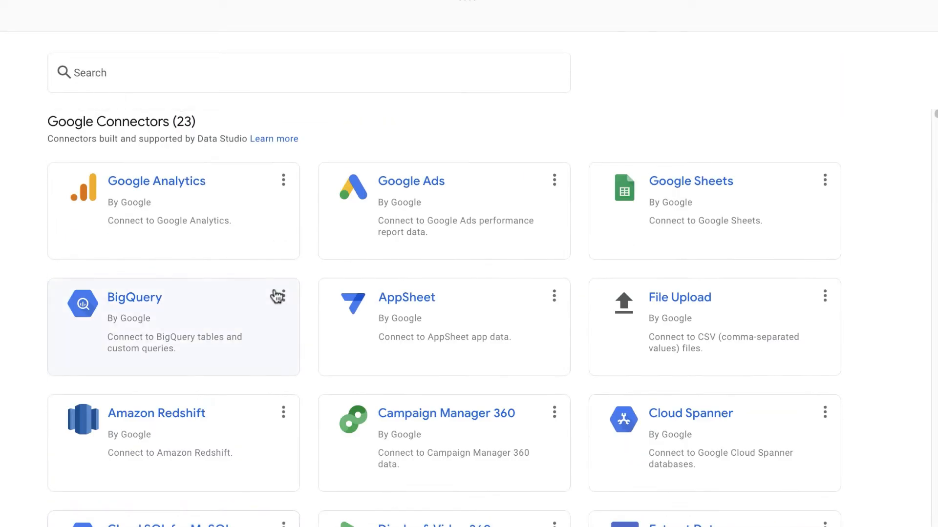
pyautogui.scroll(-4, 278, 297)
pyautogui.scroll(-10, 283, 291)
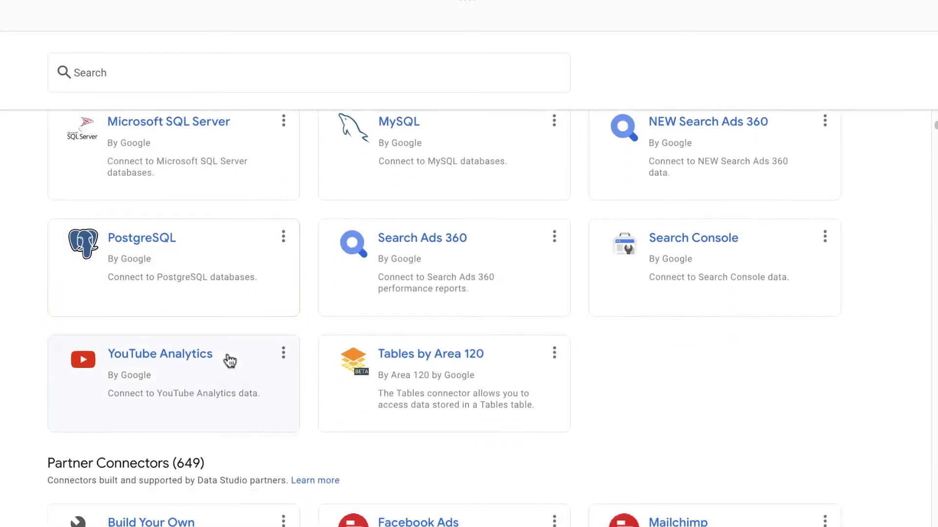
pyautogui.click(645, 219)
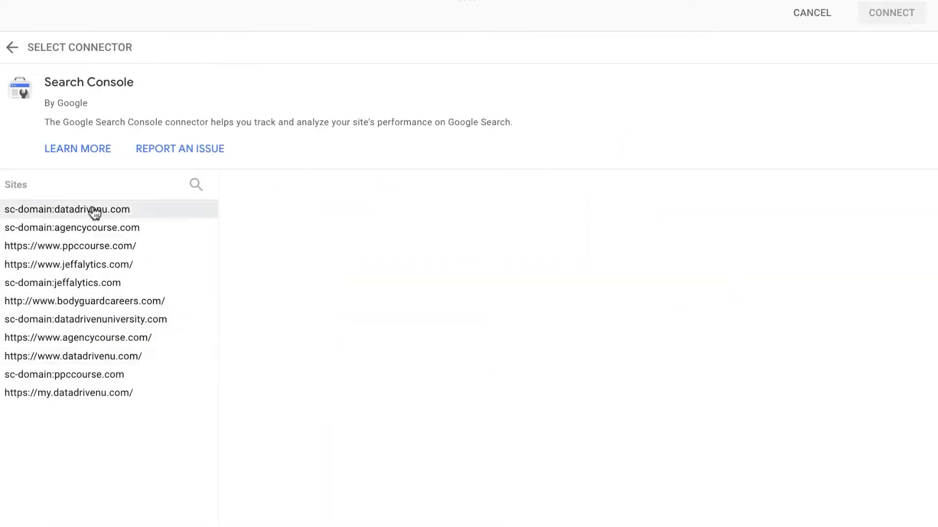
pyautogui.click(94, 360)
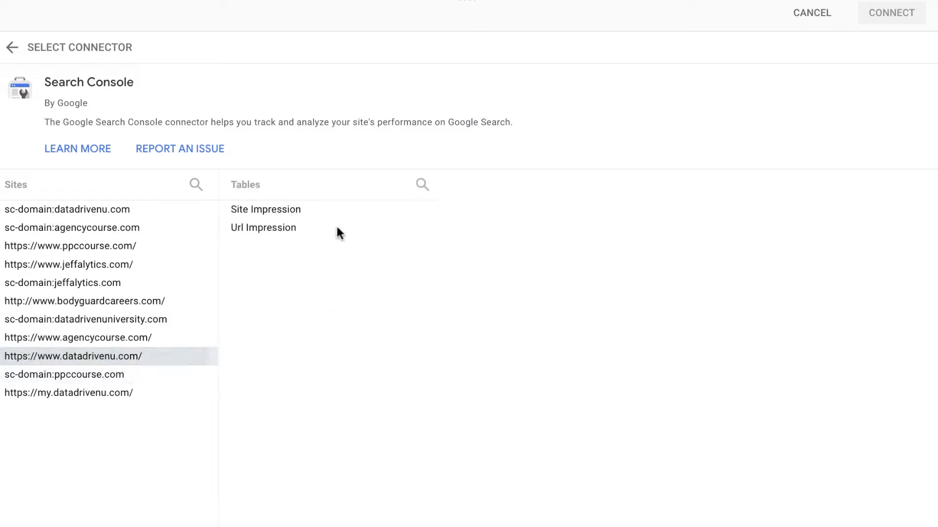
pyautogui.click(251, 230)
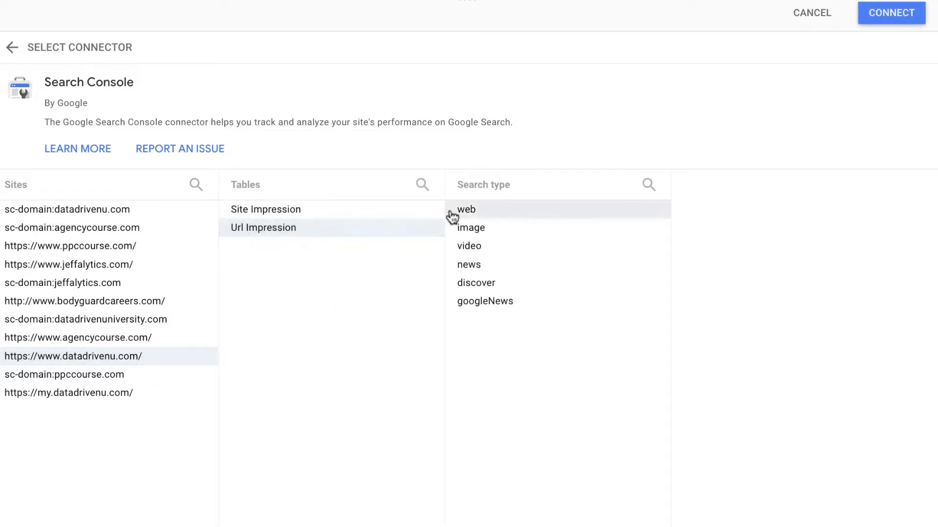
pyautogui.click(483, 214)
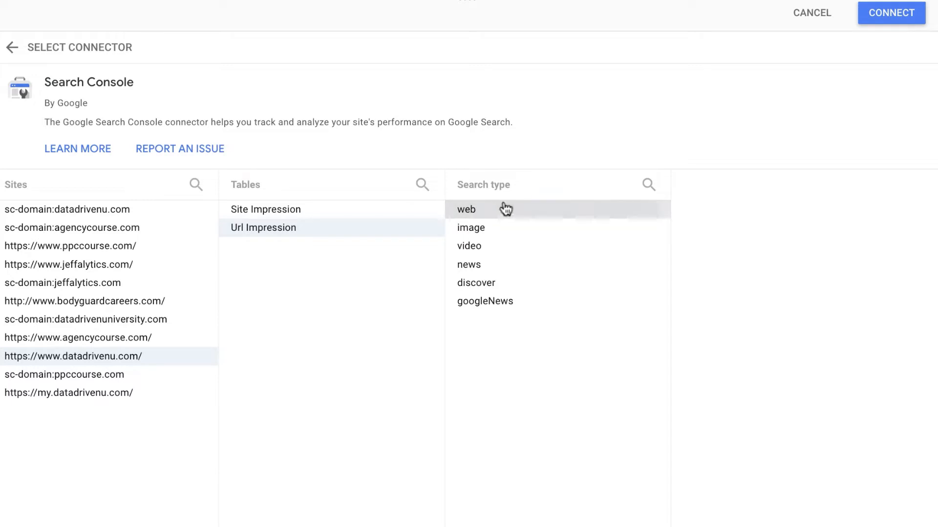
pyautogui.click(888, 20)
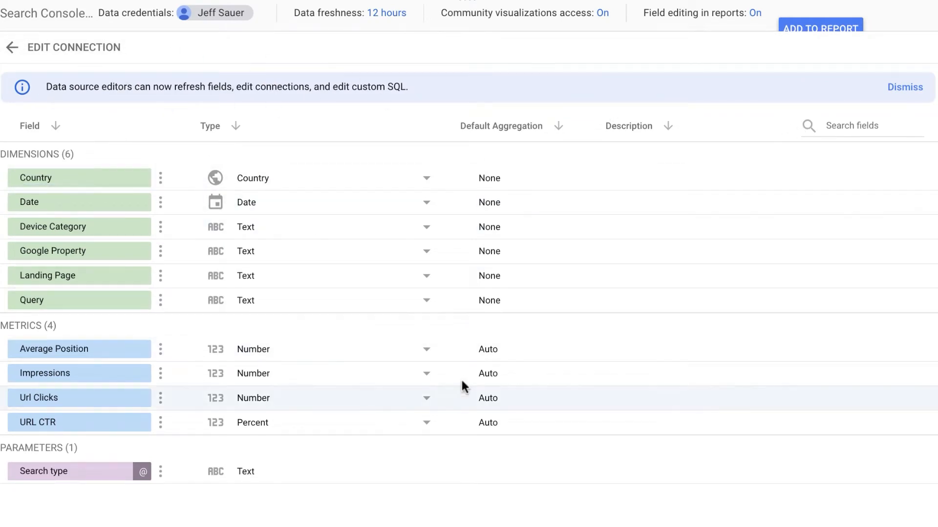
# Add the Search Console URL source to the report and create the report copy with the replacement data sources.
pyautogui.click(821, 29)
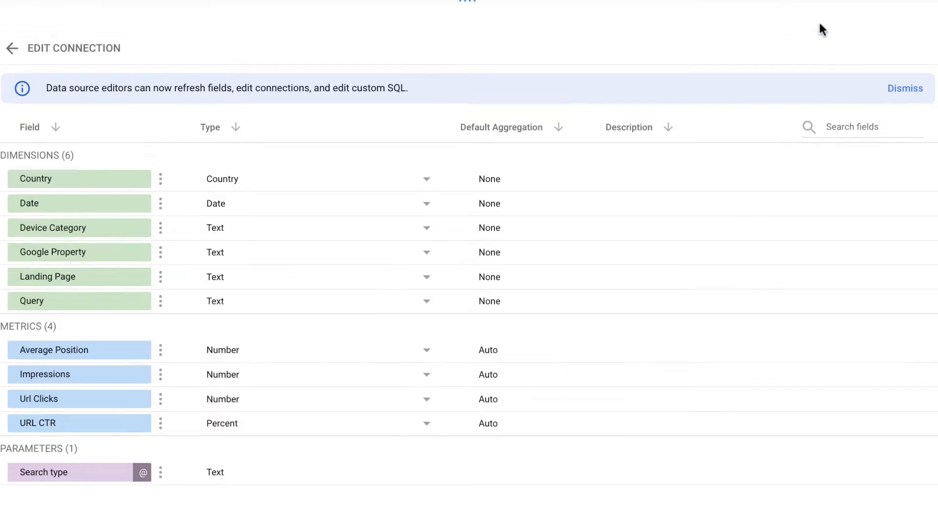
pyautogui.click(651, 291)
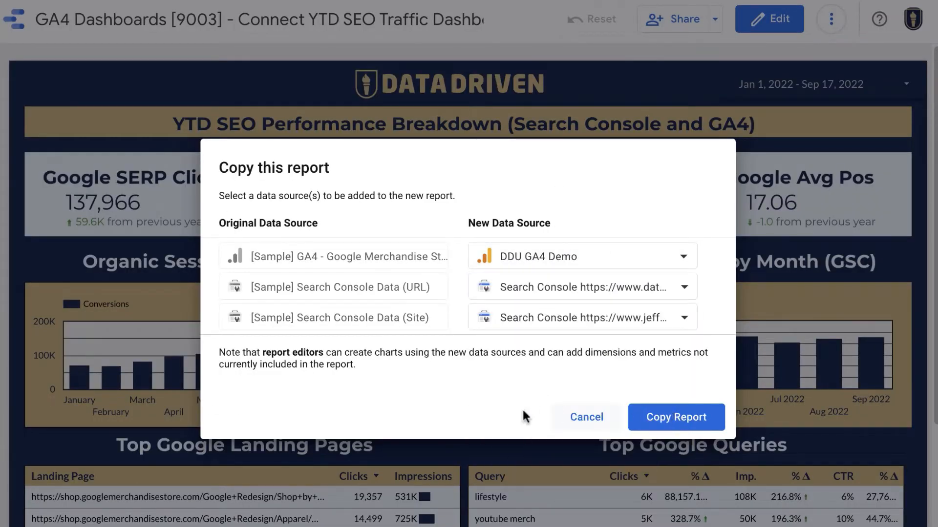
pyautogui.click(671, 419)
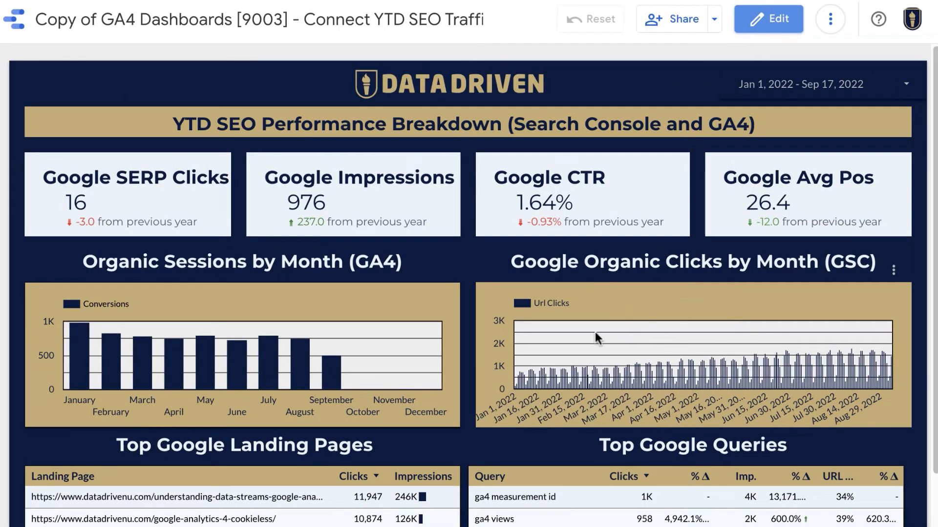
# Look over the copied dashboard's scorecards, charts and tables, and switch the report to edit mode.
pyautogui.scroll(-2, 491, 418)
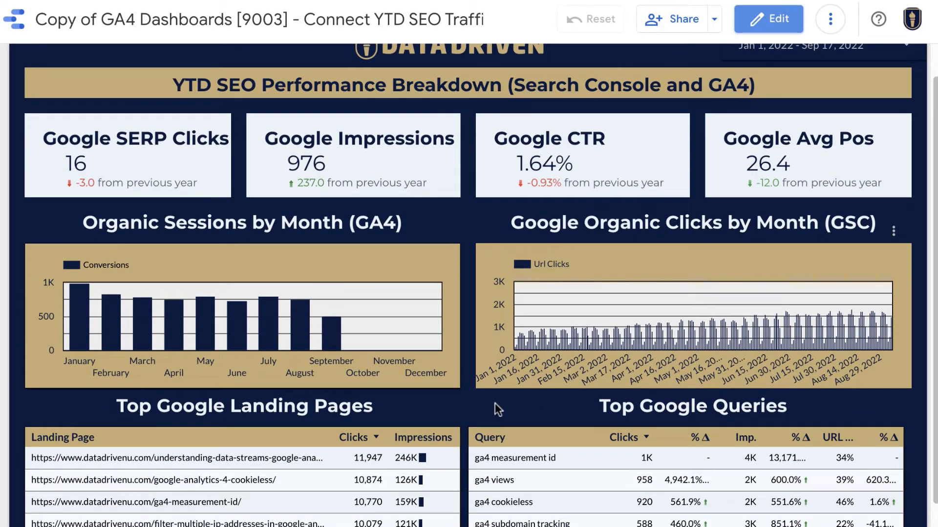
pyautogui.scroll(-1, 503, 406)
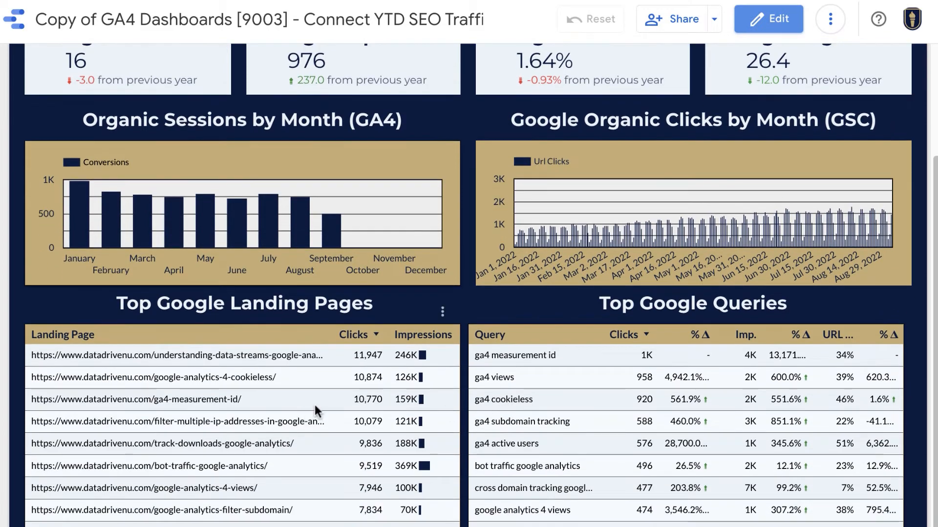
pyautogui.scroll(3, 466, 406)
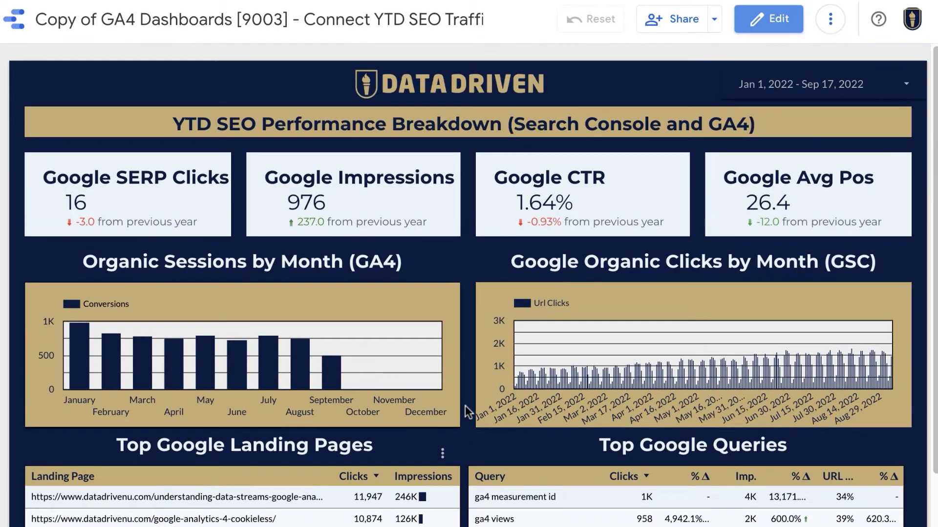
pyautogui.click(768, 20)
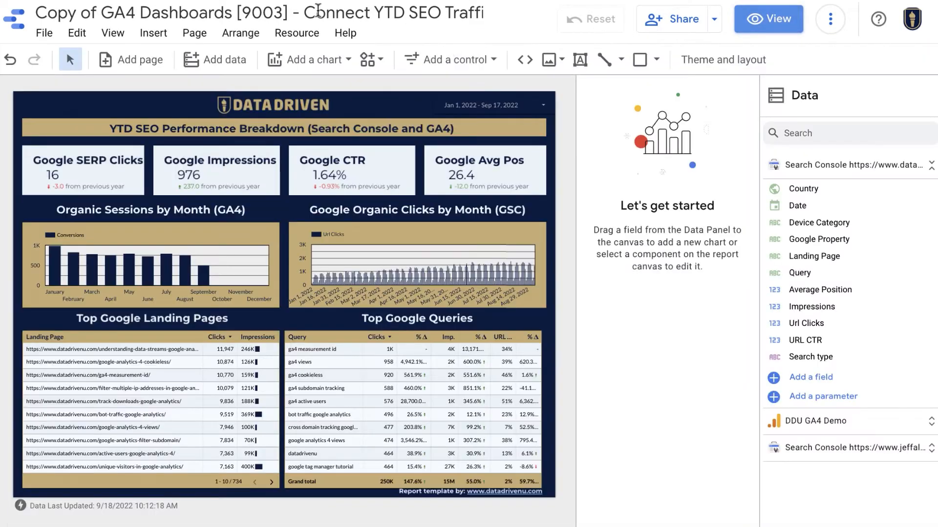
# Rename the copied report to "My Awesome SEO Dashboard".
pyautogui.moveTo(35, 14); pyautogui.dragTo(305, 10)
pyautogui.write('My Awe')
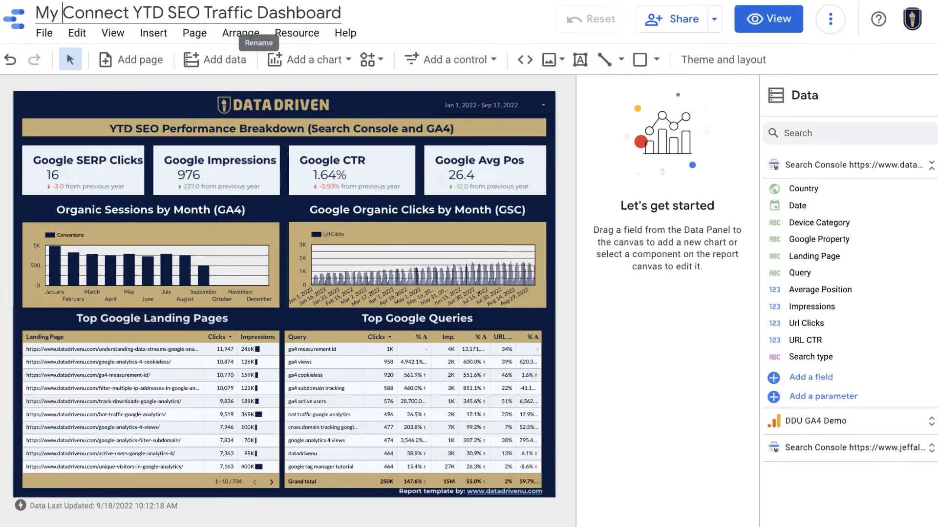
pyautogui.write('some SEO Dashboa')
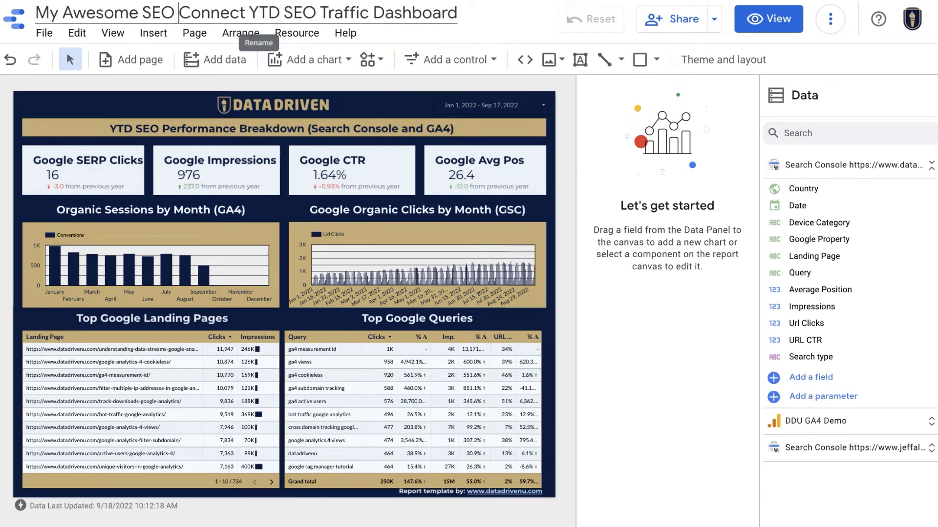
pyautogui.write('rd')
pyautogui.hotkey('shift', 'End')
pyautogui.press('Delete')
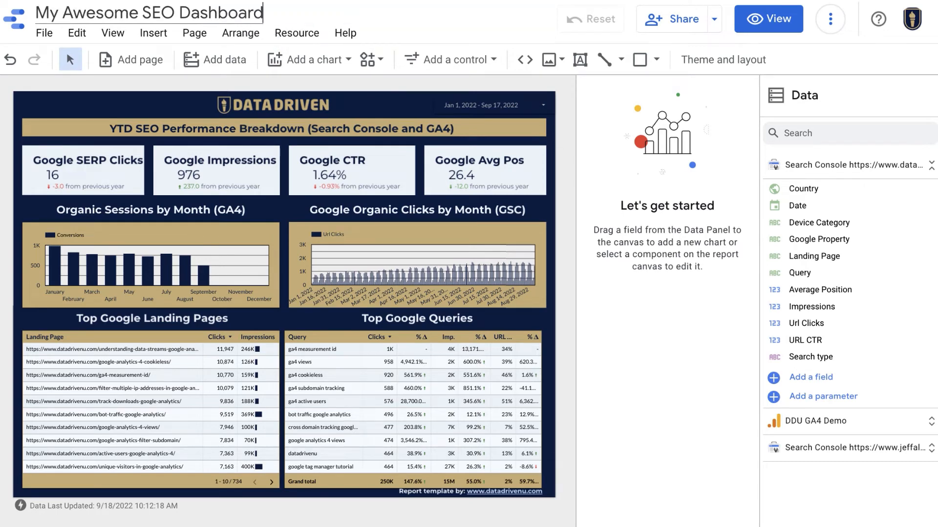
pyautogui.click(372, 195)
# Delete the Data Driven logo image from the dashboard header.
pyautogui.click(364, 105)
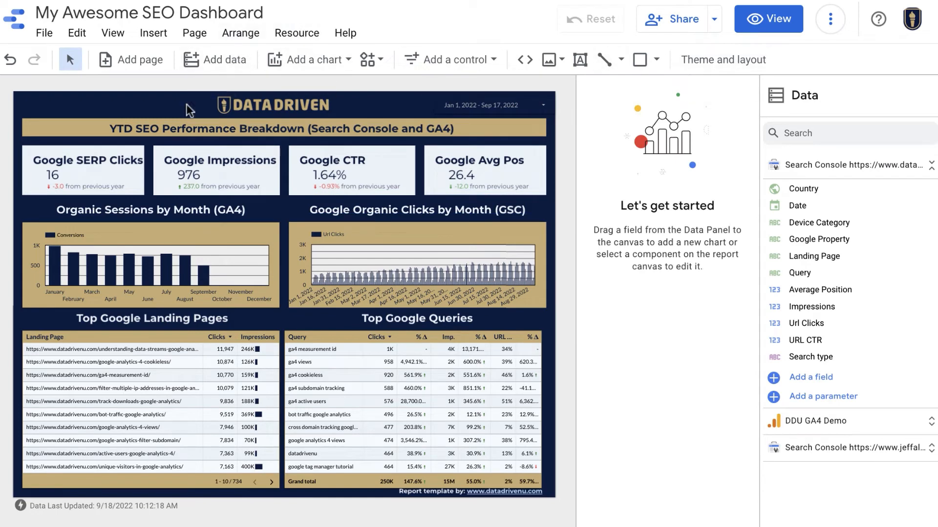
pyautogui.click(262, 102)
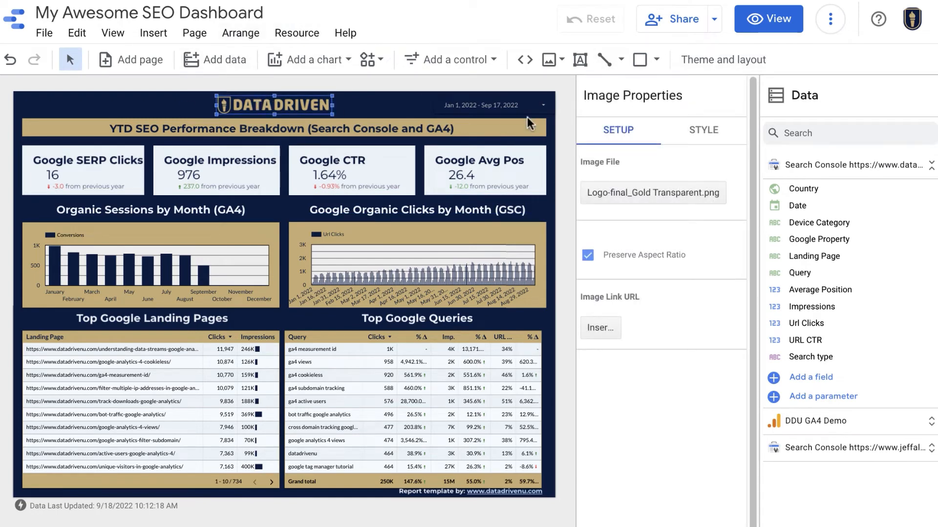
pyautogui.press('Delete')
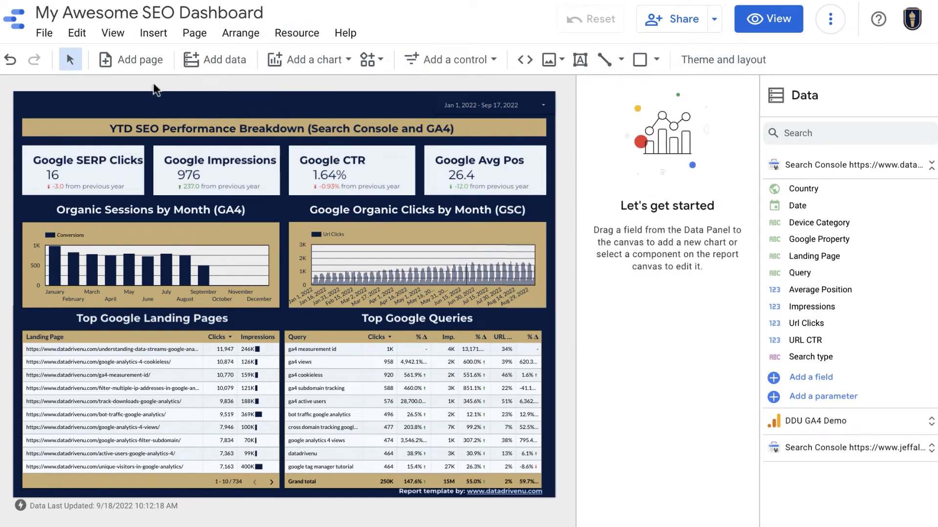
pyautogui.click(43, 34)
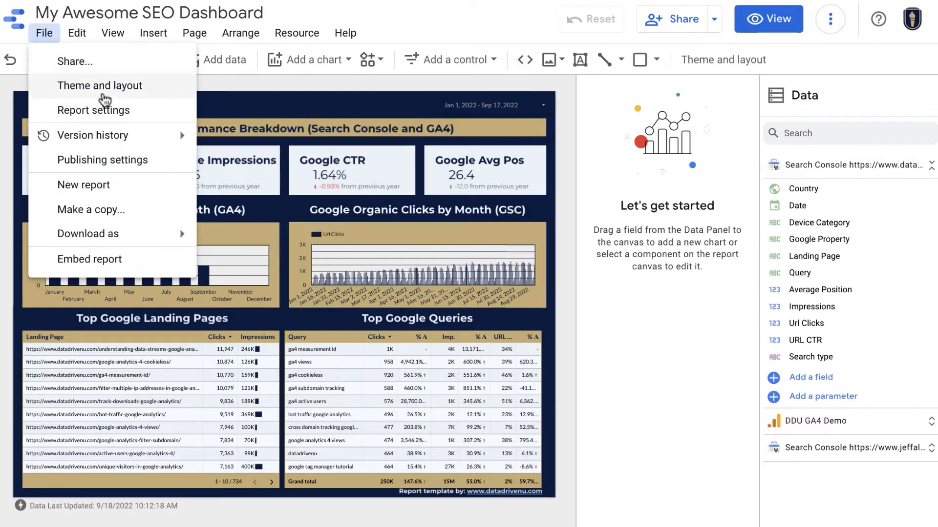
pyautogui.click(104, 87)
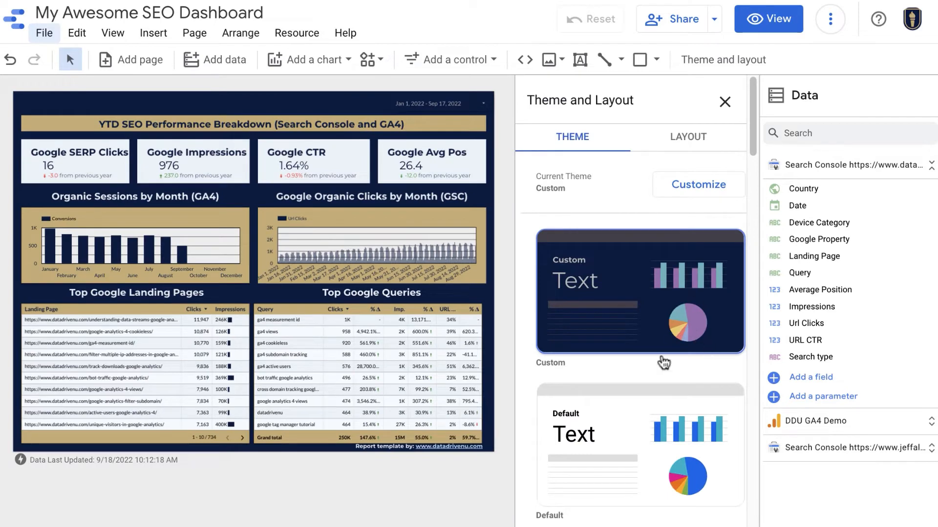
pyautogui.scroll(-10, 662, 361)
pyautogui.scroll(-15, 628, 362)
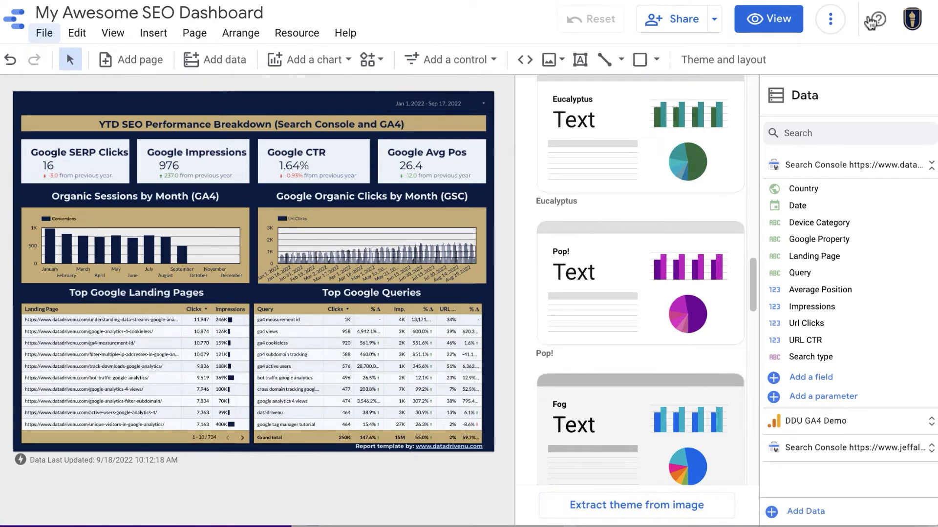
pyautogui.click(623, 499)
pyautogui.click(605, 471)
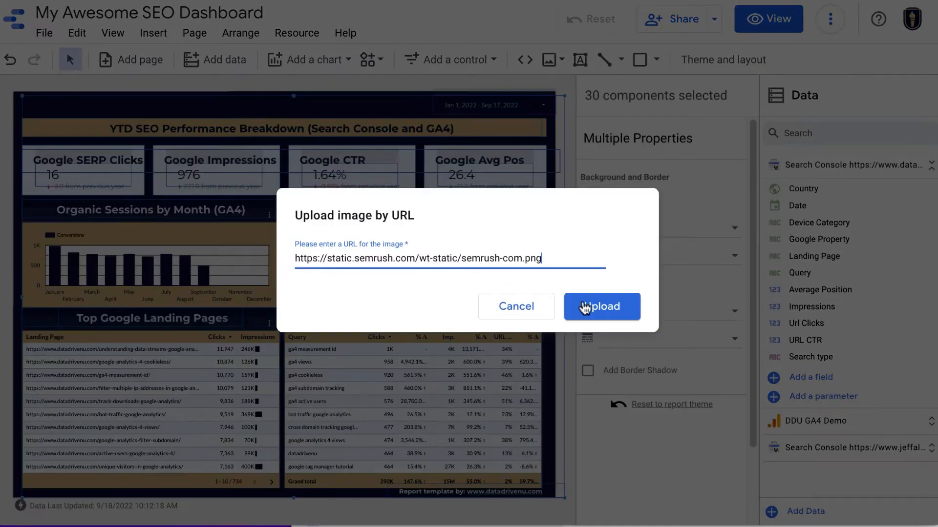
pyautogui.click(589, 310)
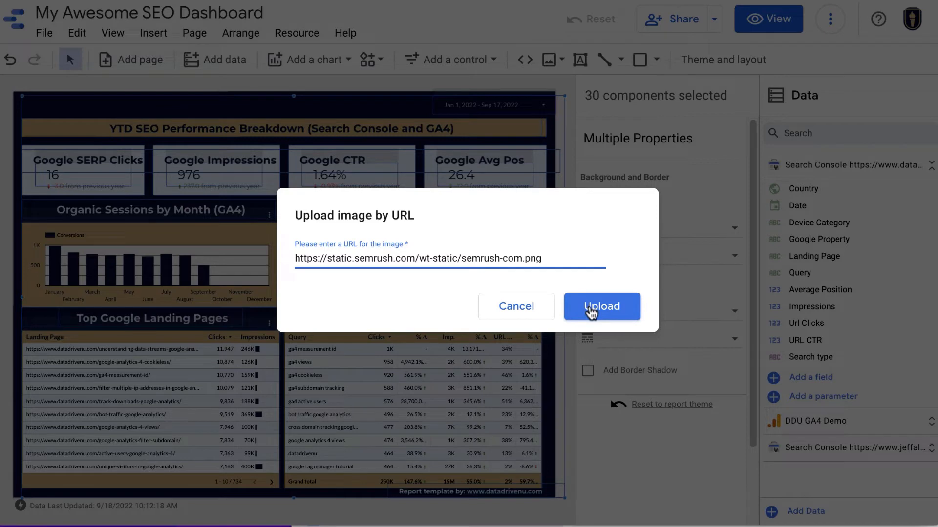
pyautogui.click(591, 311)
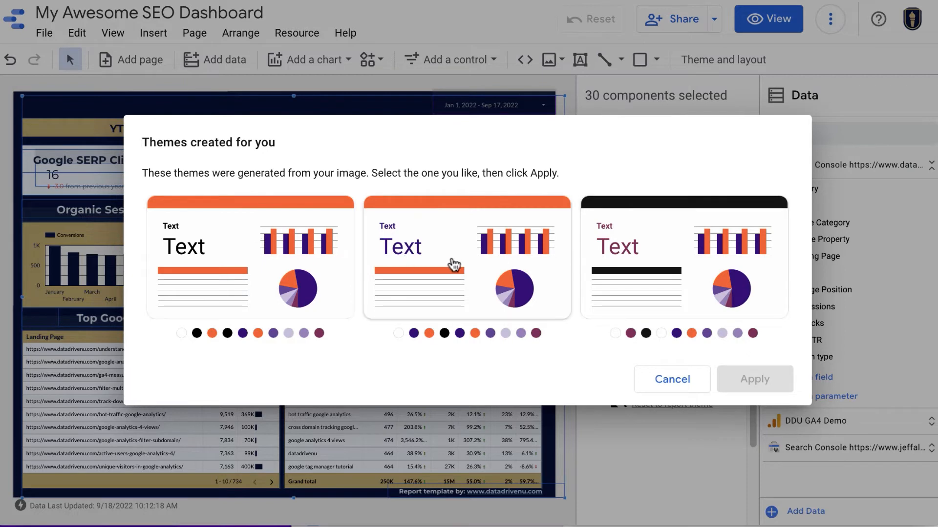
pyautogui.click(518, 270)
pyautogui.click(754, 380)
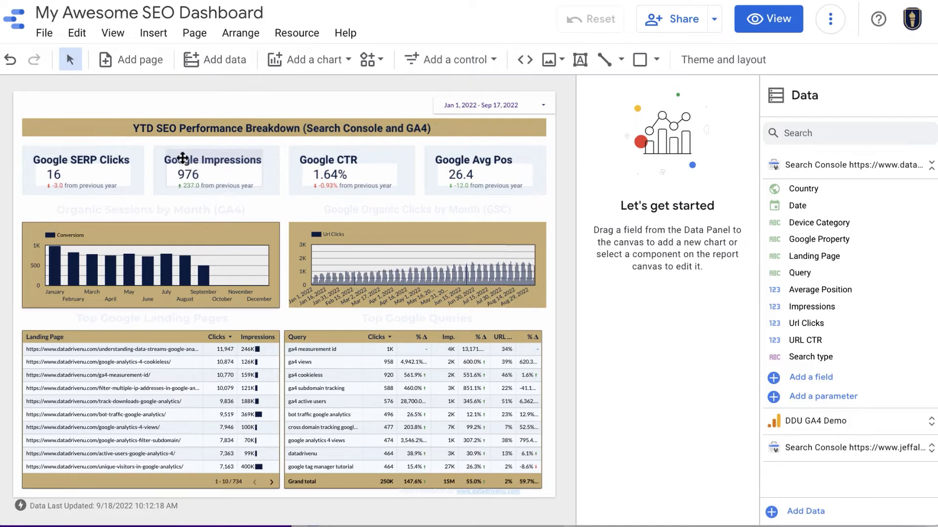
# Add the URL CTR and Url Clicks metrics to the Top Google Landing Pages table.
pyautogui.click(197, 377)
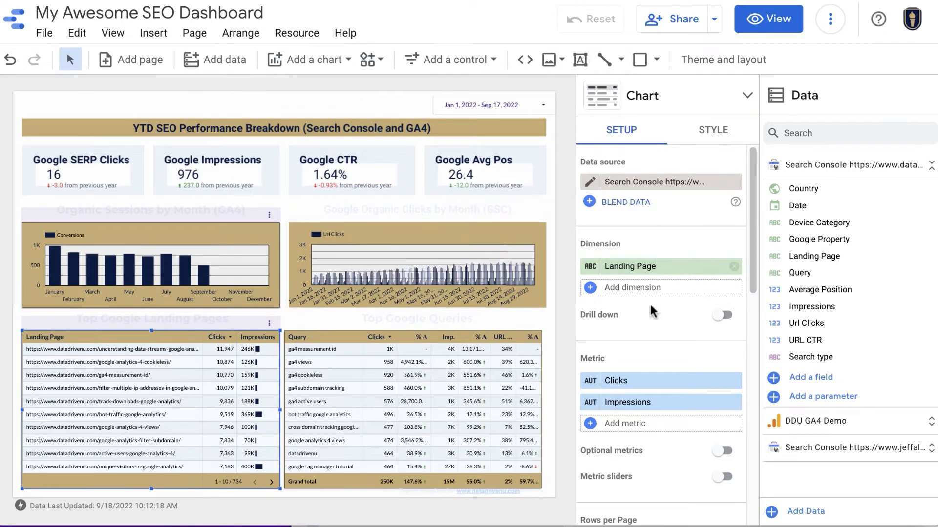
pyautogui.click(617, 424)
pyautogui.scroll(-3, 630, 428)
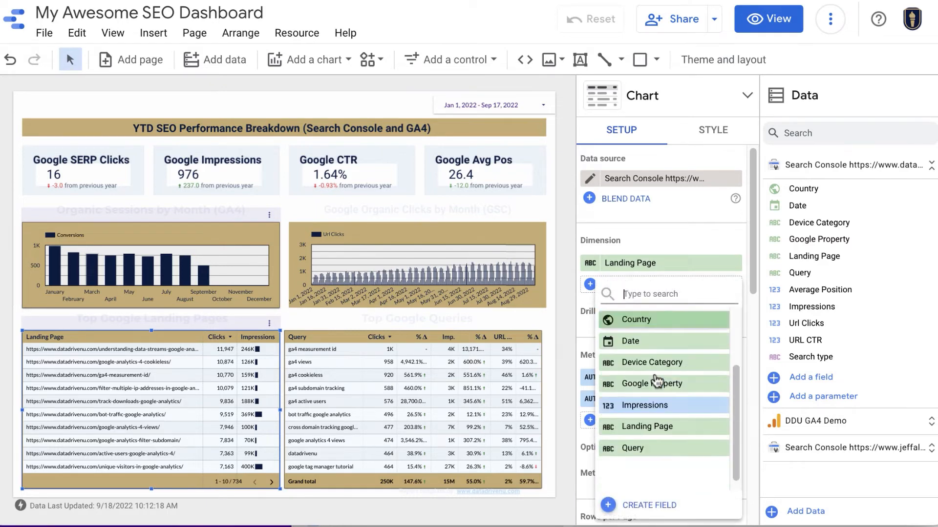
pyautogui.click(644, 458)
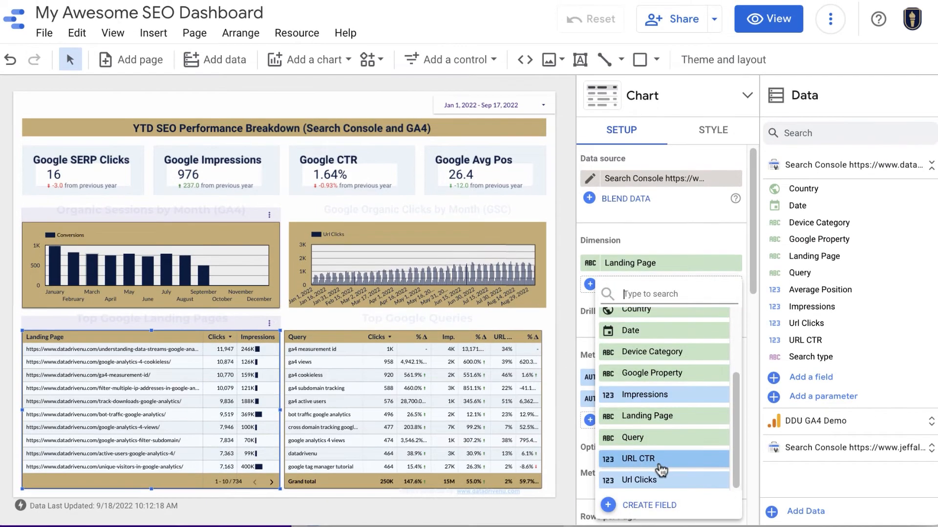
pyautogui.click(617, 441)
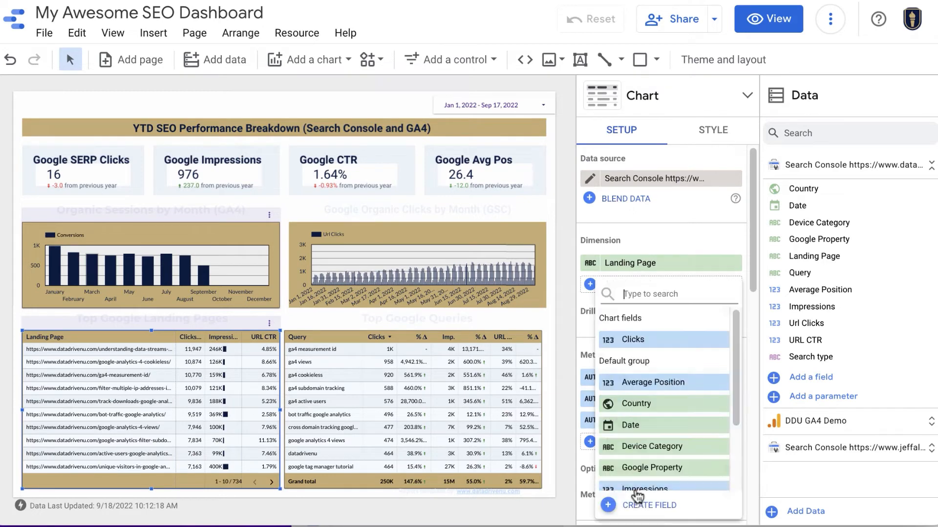
pyautogui.scroll(-3, 634, 476)
pyautogui.click(634, 481)
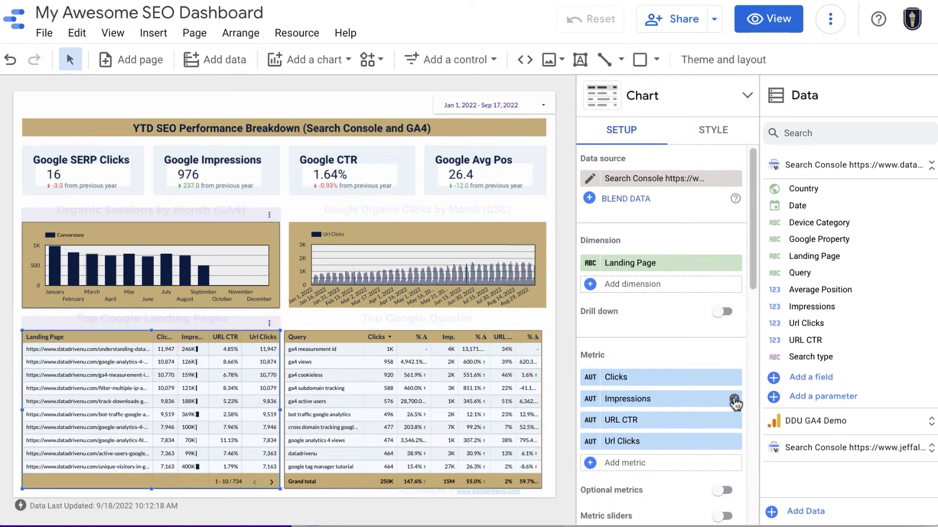
# Examine the Top Google Queries table's setup and the metrics available for the Organic Sessions by Month chart.
pyautogui.click(405, 371)
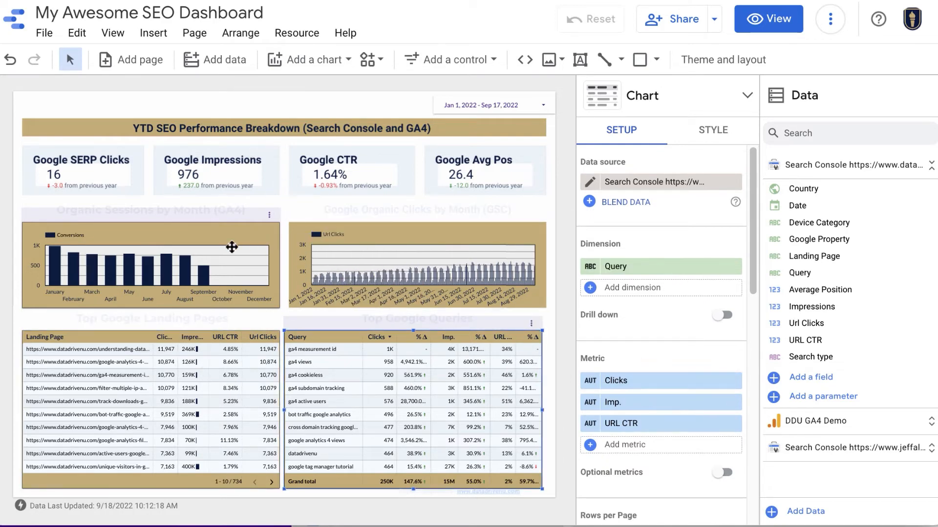
pyautogui.click(203, 276)
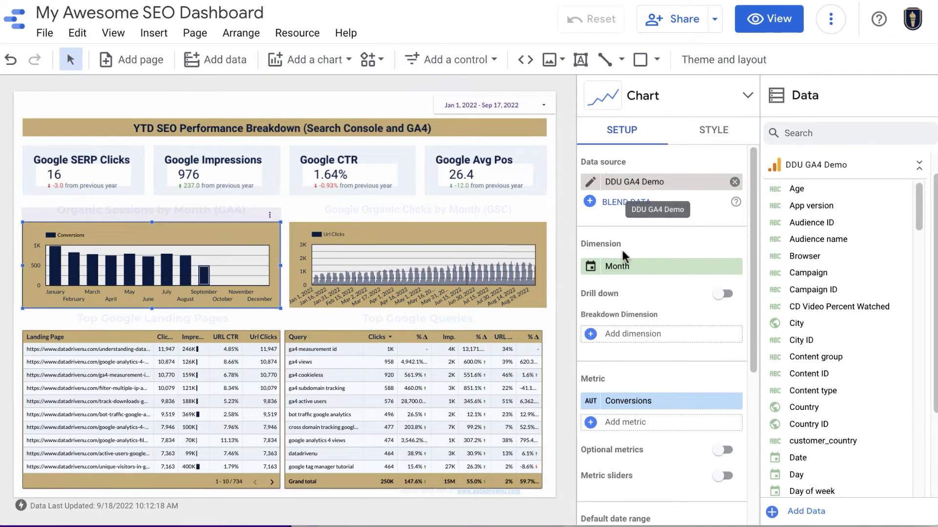
pyautogui.scroll(-2, 618, 391)
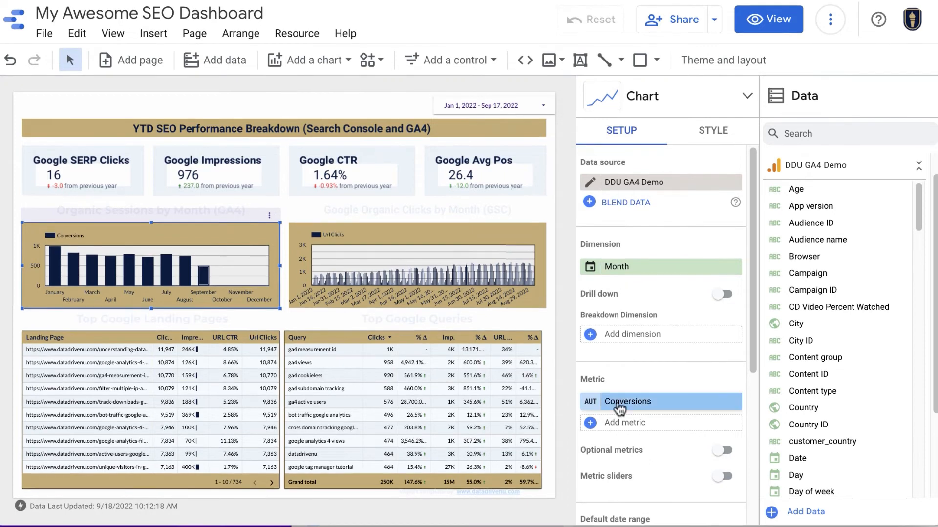
pyautogui.scroll(-1, 618, 402)
pyautogui.click(607, 337)
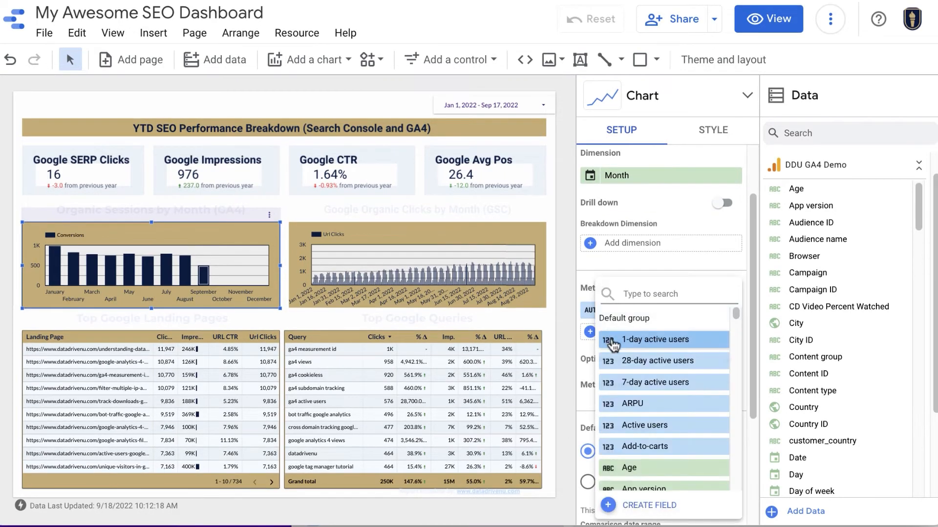
pyautogui.scroll(-8, 640, 430)
pyautogui.scroll(-15, 641, 428)
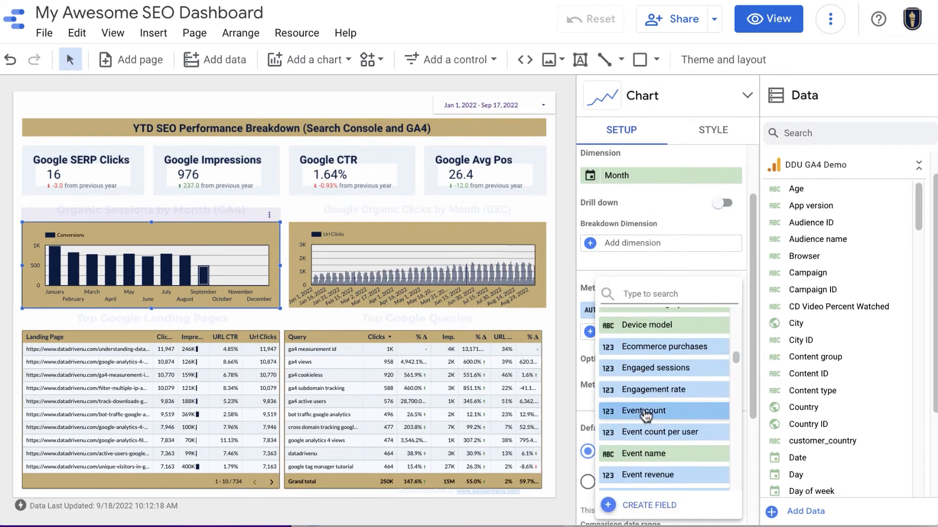
pyautogui.scroll(-10, 647, 407)
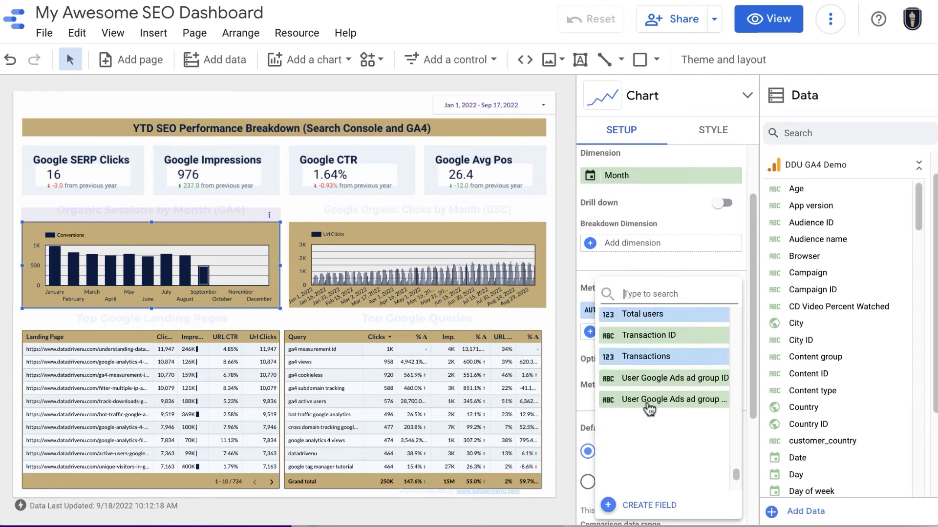
pyautogui.scroll(2, 651, 406)
pyautogui.scroll(20, 654, 407)
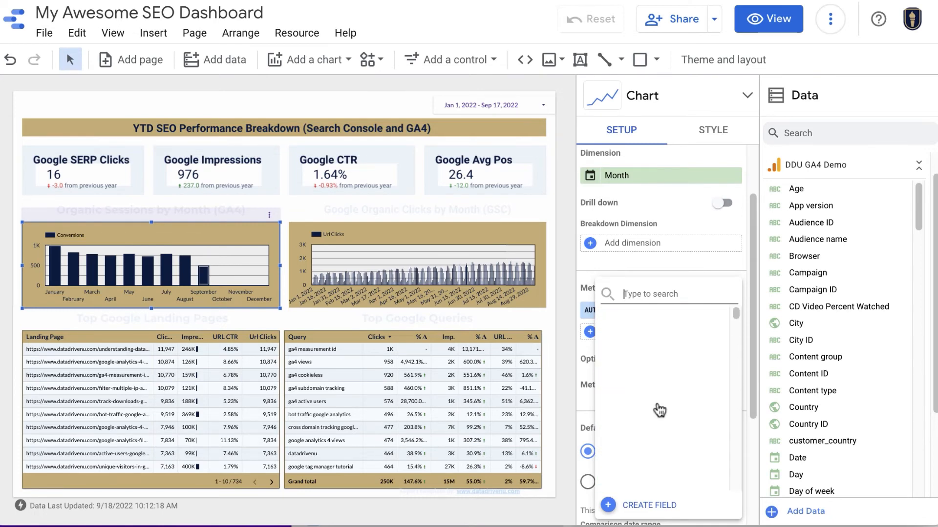
pyautogui.click(676, 217)
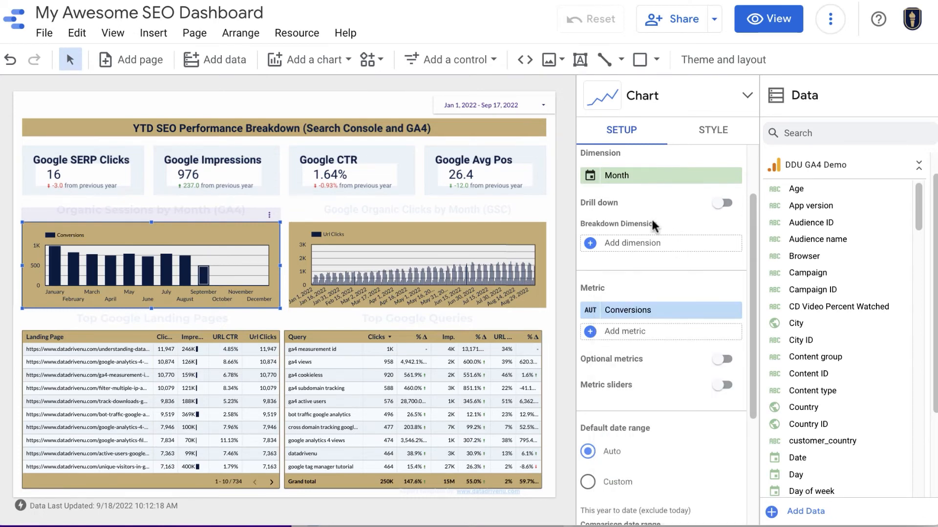